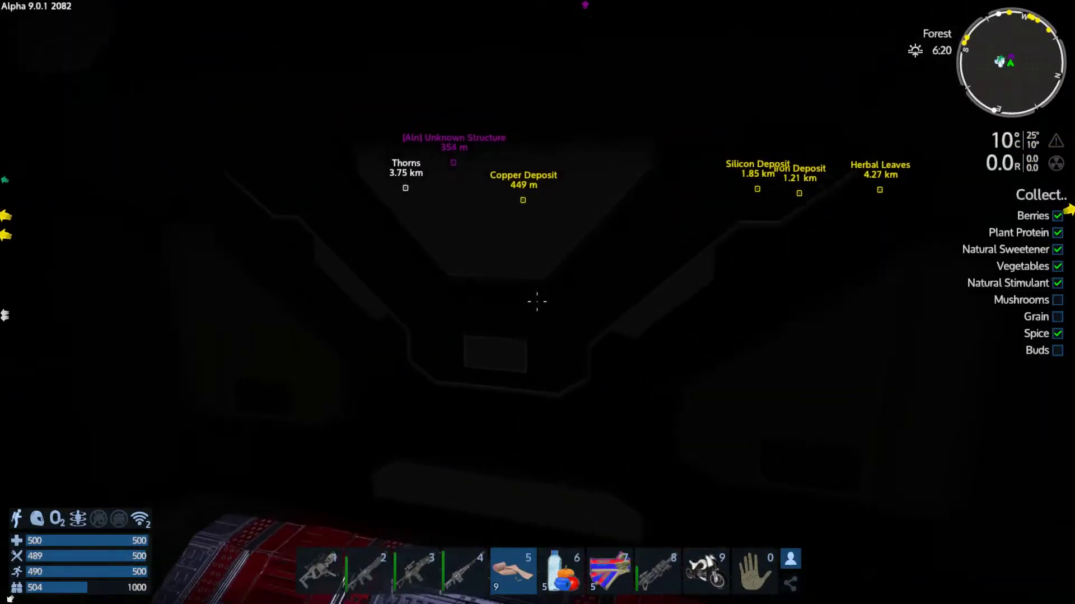
# - Open the hangar door, walk into the dark hangar and equip the Pulse Rifle
pyautogui.press('f')
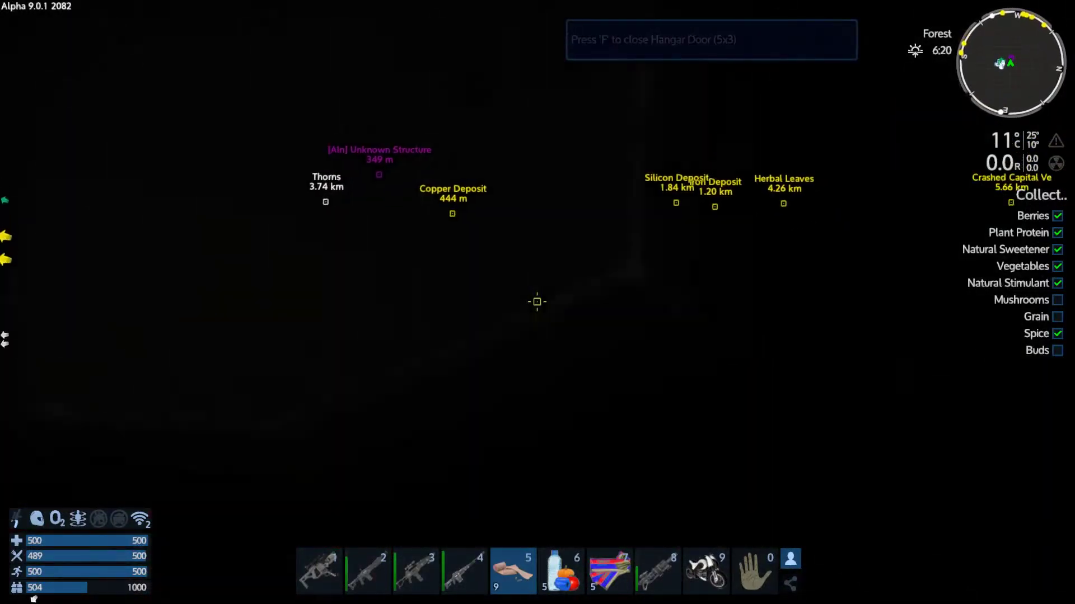
pyautogui.press('w')
pyautogui.press('w')
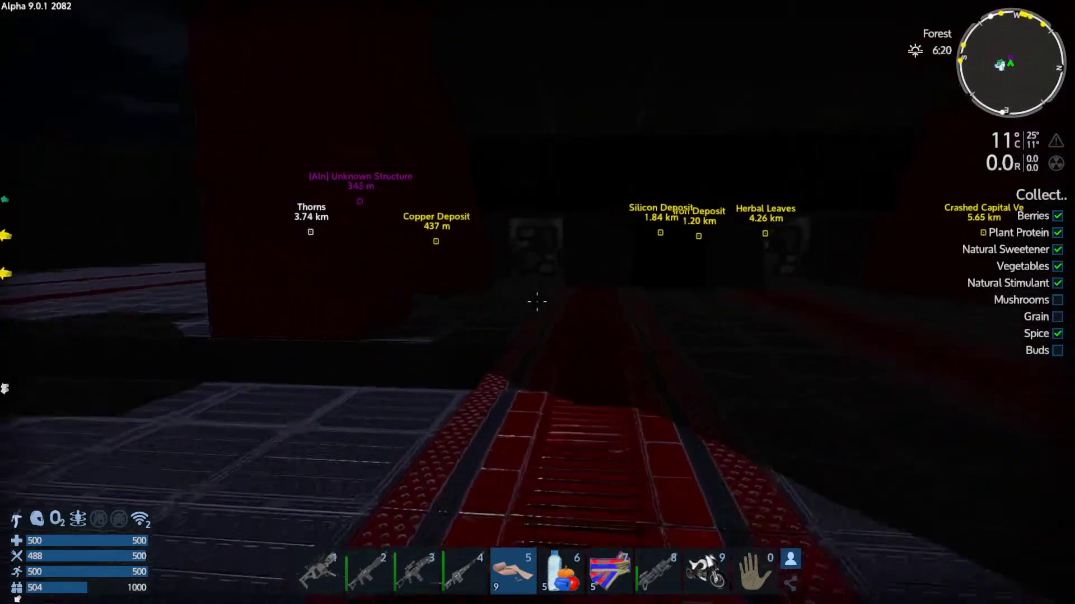
pyautogui.press('3')
pyautogui.press('w')
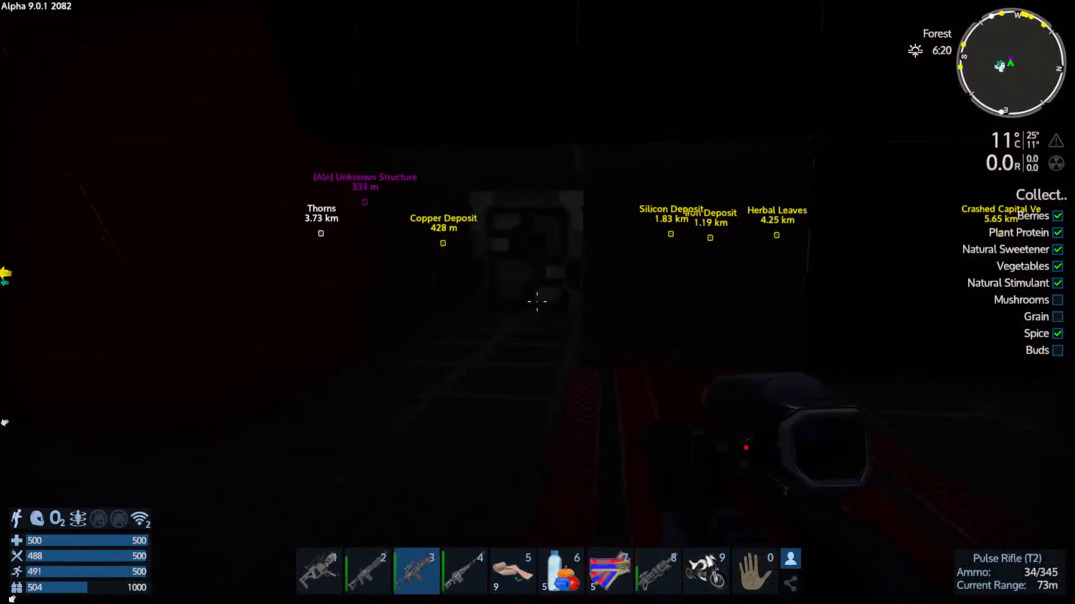
# - Pass through the armored doors and exit the base into the dark forest
pyautogui.press('f')
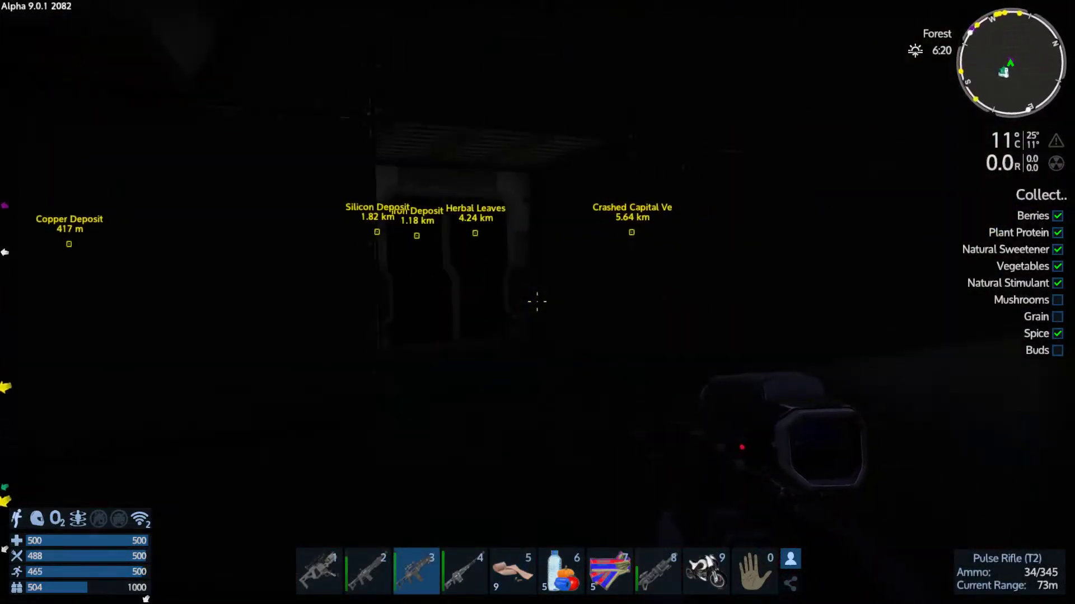
pyautogui.press('w')
pyautogui.press('f')
pyautogui.press('w')
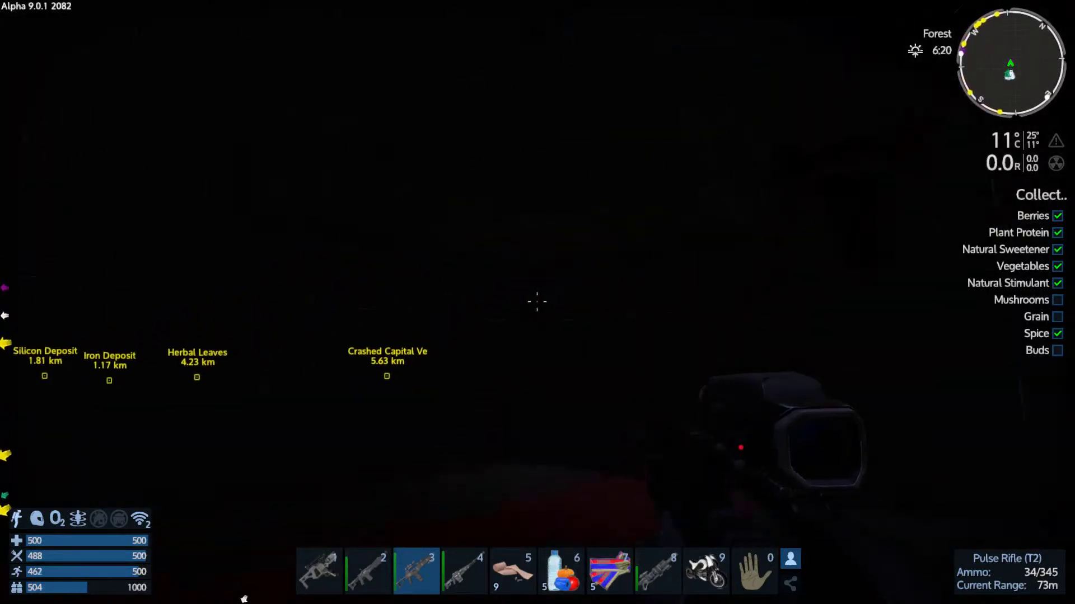
pyautogui.press('w')
pyautogui.press('w')
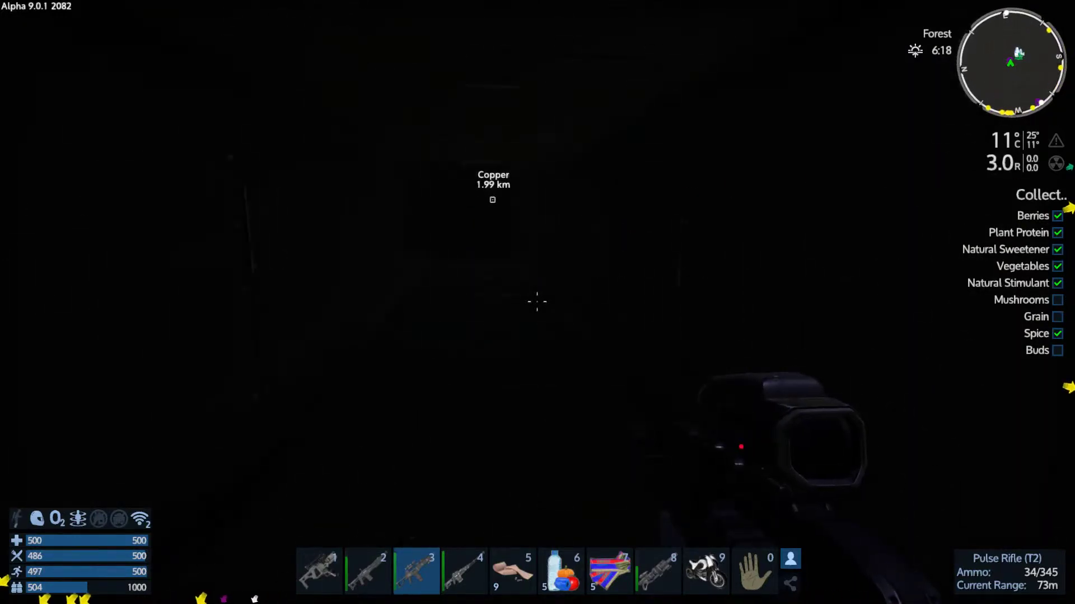
# - Shoot the NPC with the Pulse Rifle, then kill it with two shotgun blasts and reload
pyautogui.click(537, 301)
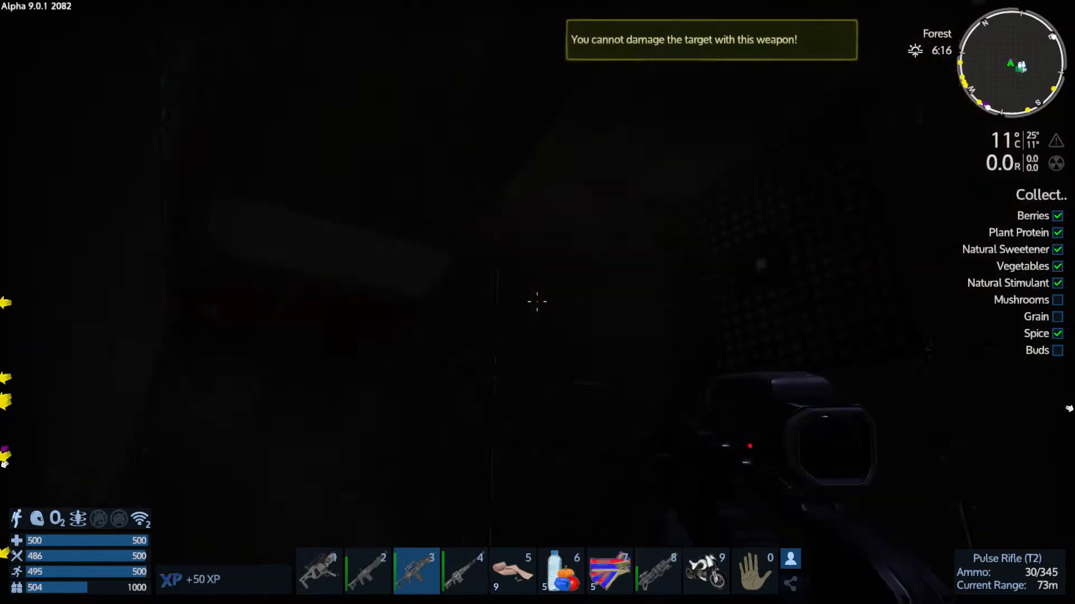
pyautogui.press('2')
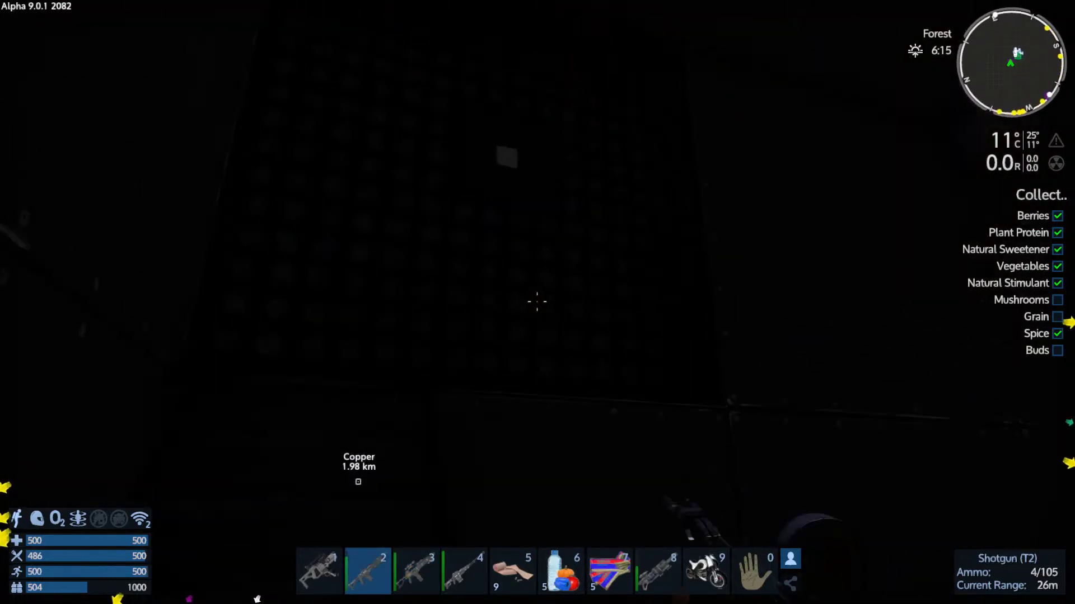
pyautogui.click(536, 302)
pyautogui.click(536, 301)
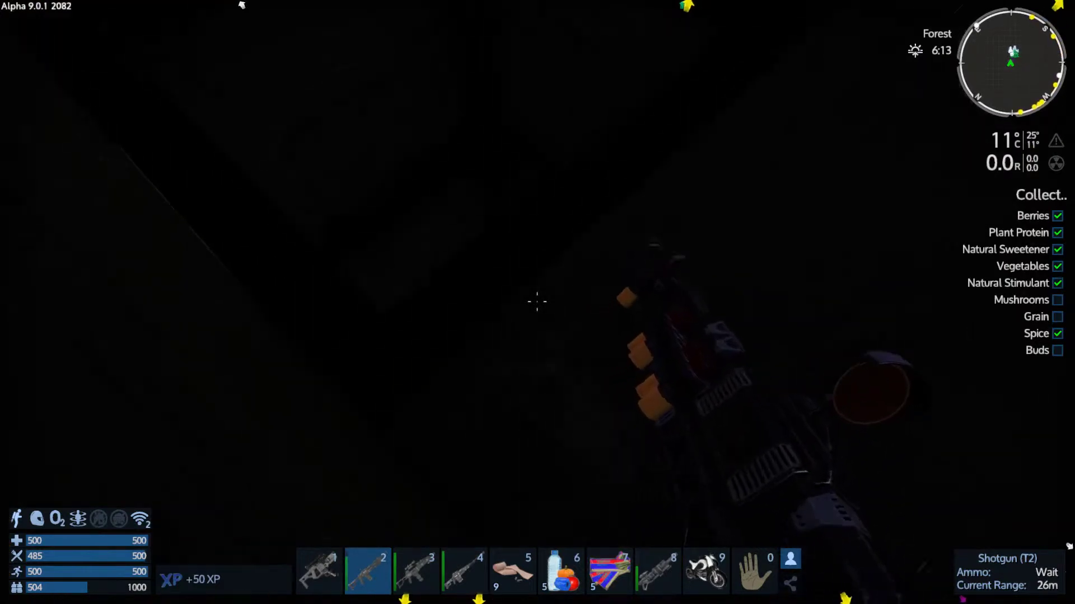
pyautogui.rightClick(536, 302)
pyautogui.press('r')
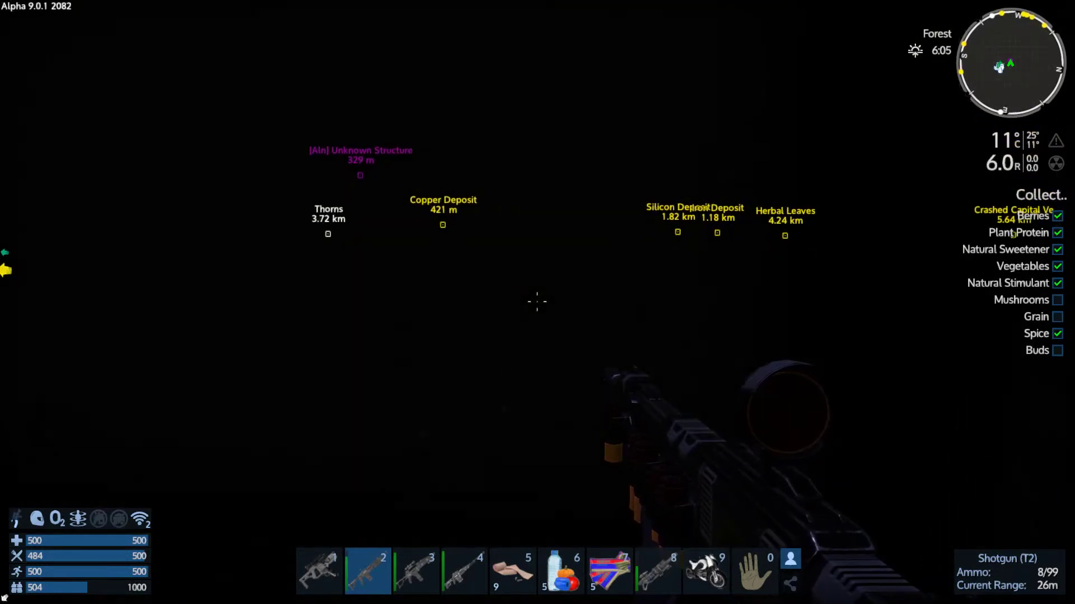
# - Switch back to the Pulse Rifle, fire a sustained burst at the dark growth, and reload
pyautogui.press('1')
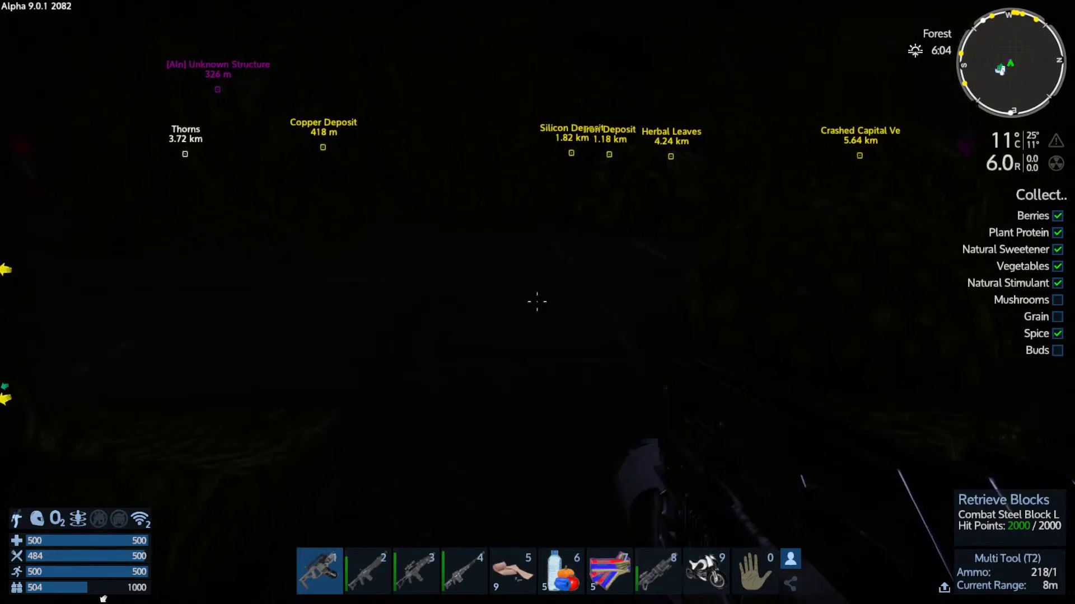
pyautogui.press('3')
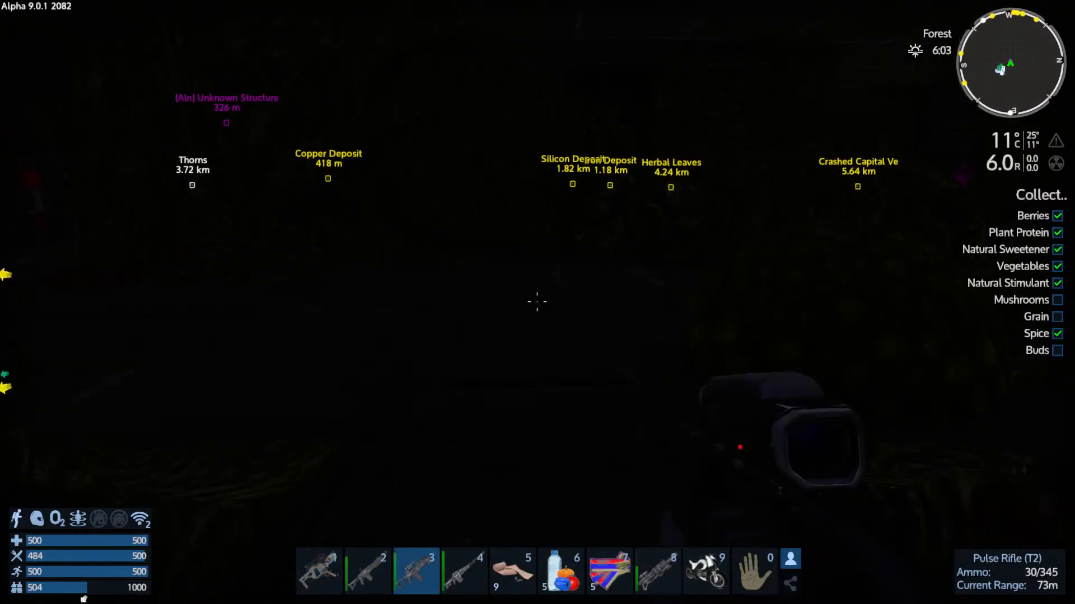
pyautogui.moveTo(537, 301); pyautogui.dragTo(536, 302)
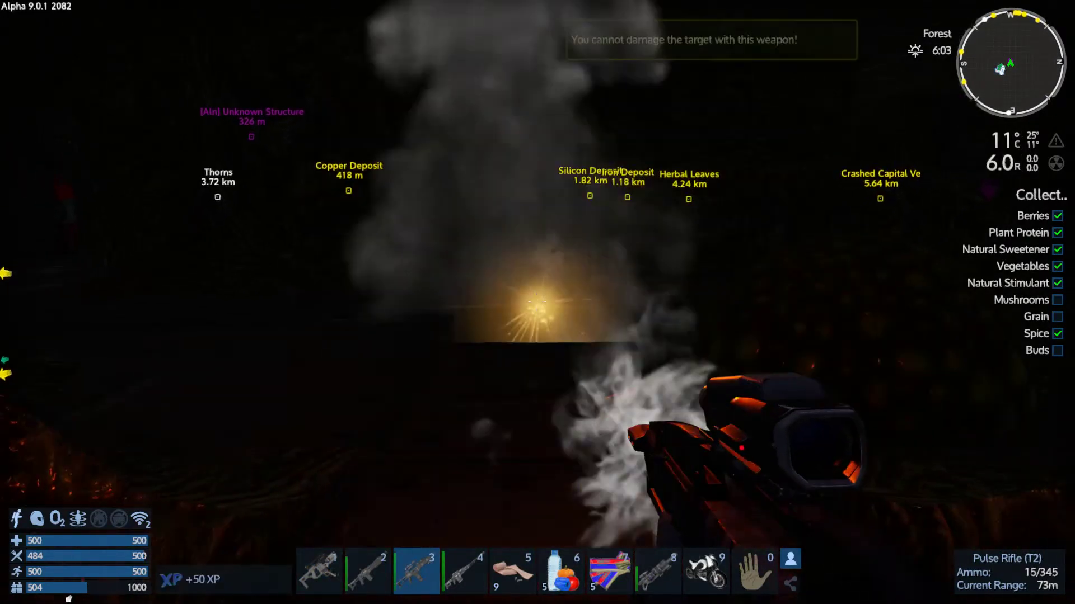
pyautogui.press('r')
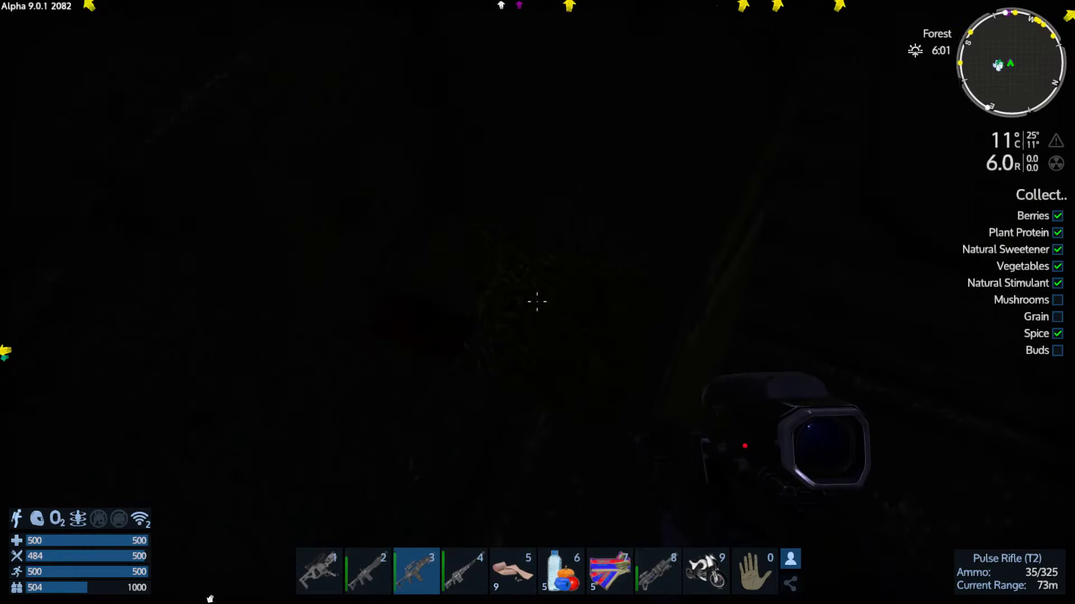
# - Fire another Pulse Rifle burst, then equip the Multi Tool and show its Retrieve Blocks mode wheel
pyautogui.moveTo(538, 302); pyautogui.dragTo(538, 302)
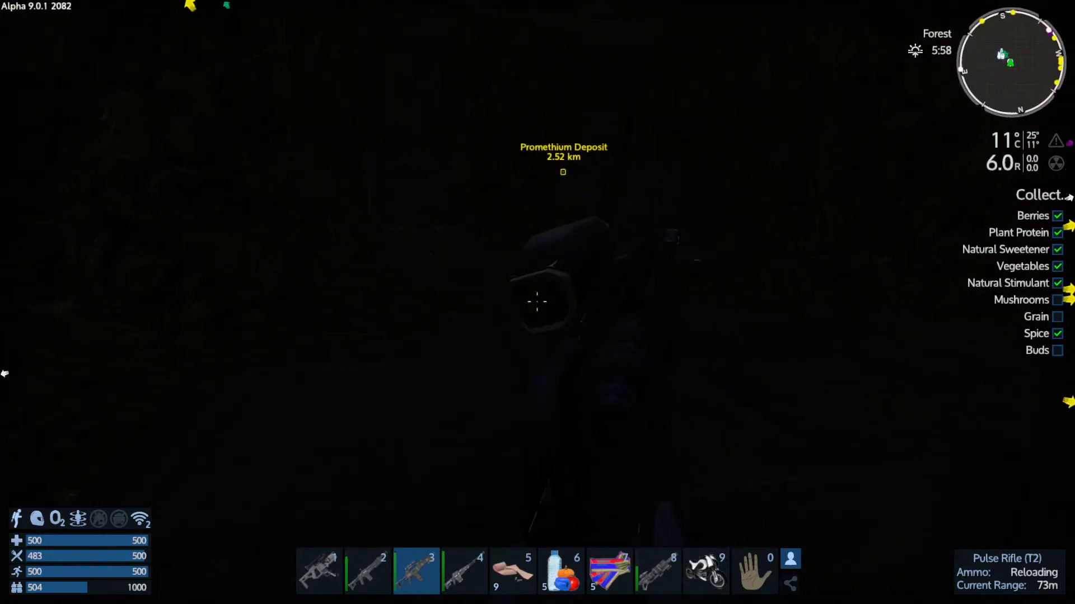
pyautogui.press('1')
pyautogui.rightClick(538, 303)
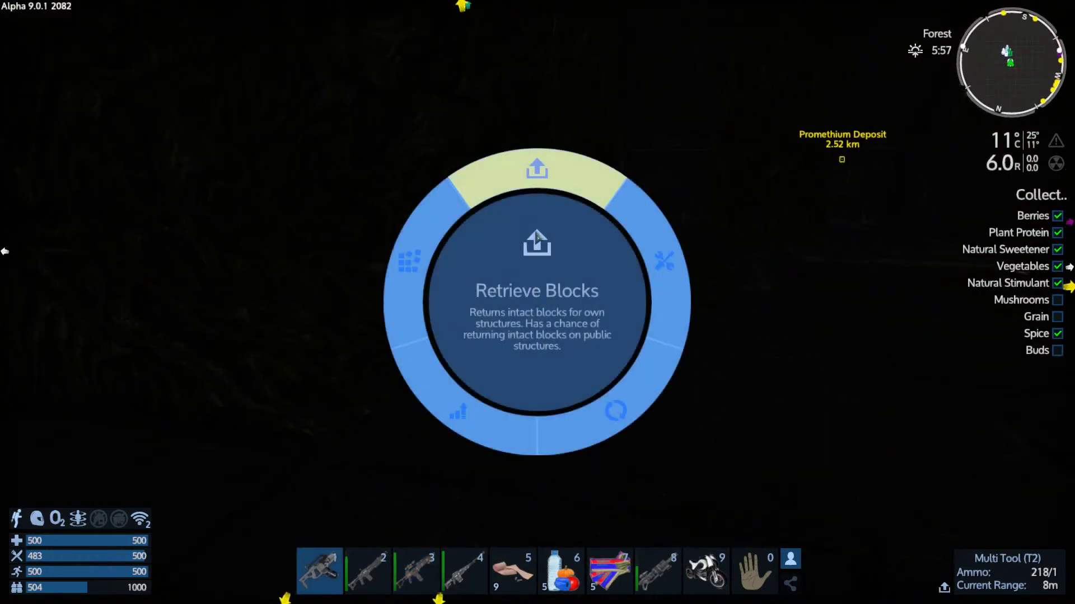